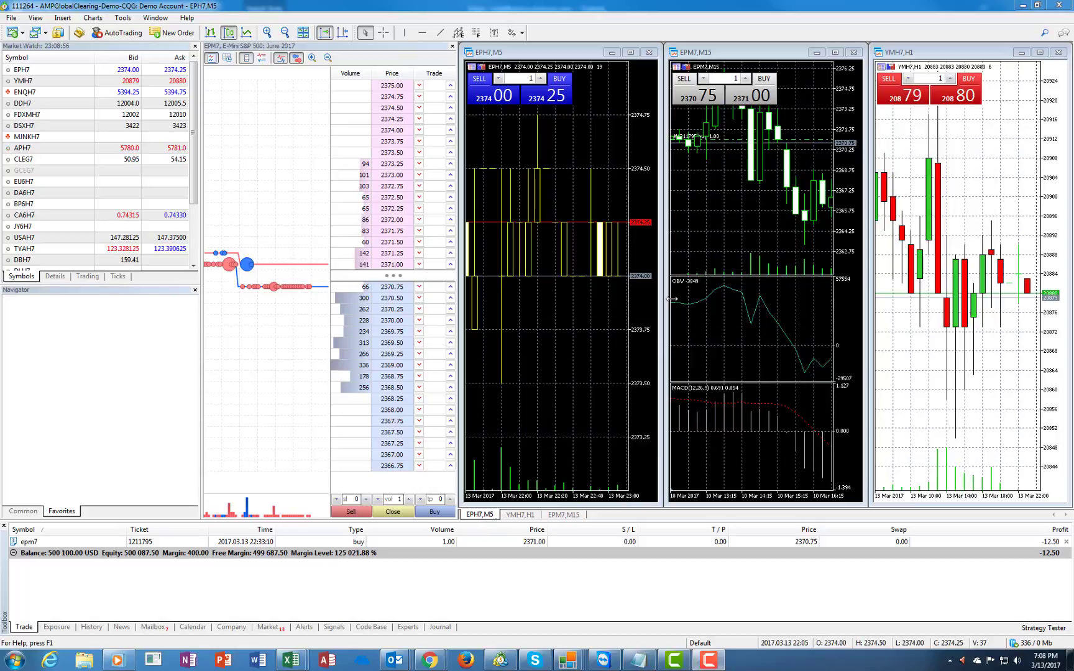
Step: Maximize the EPH7,M5 chart window, then open and dismiss the New Chart symbol list
click(630, 52)
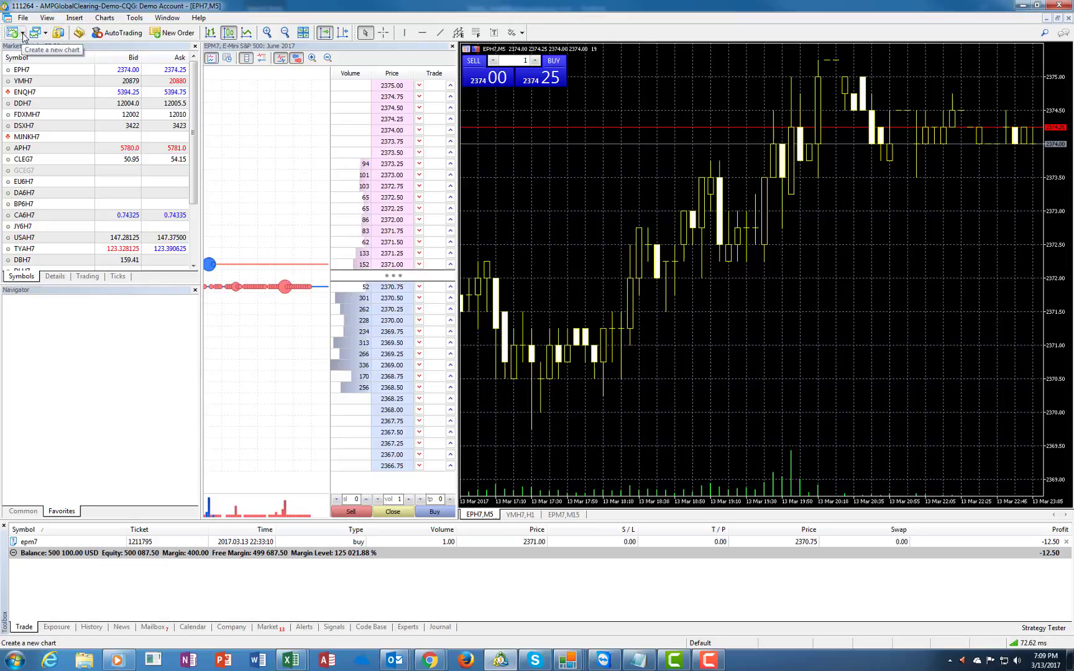
click(22, 33)
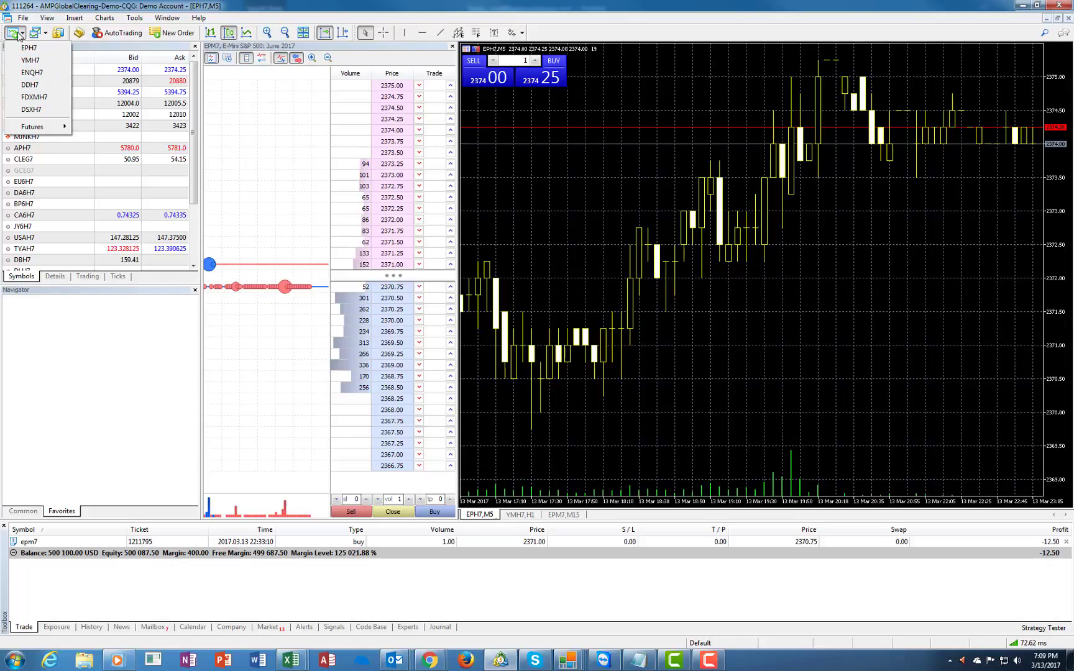
click(13, 34)
Step: Open the toolbar context menu and the New Chart symbol list, then close them
right_click(13, 34)
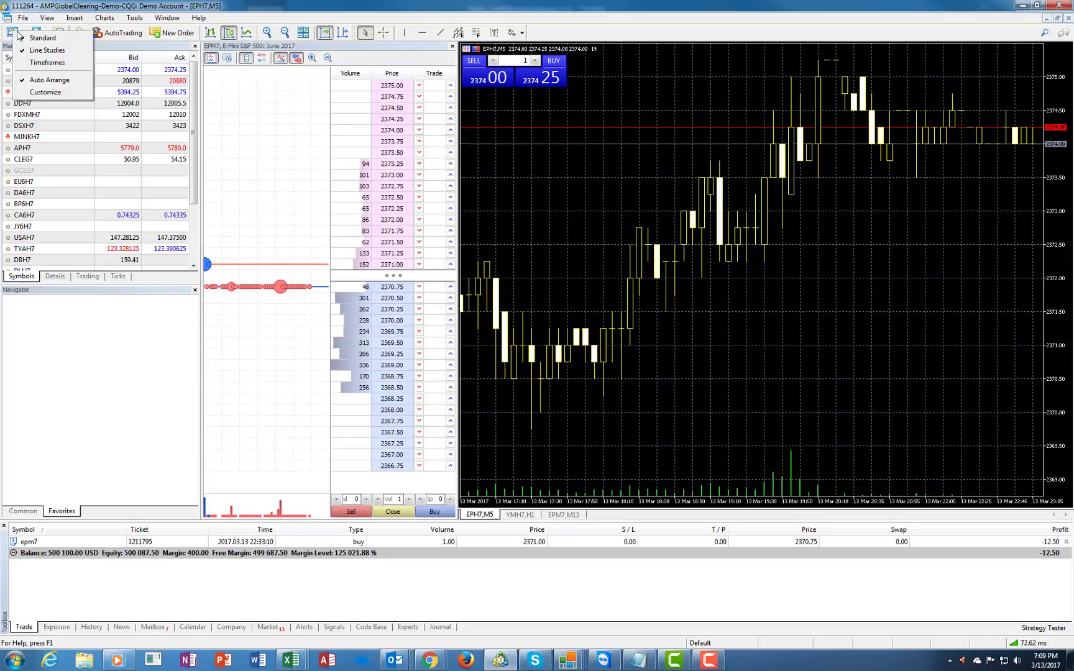
click(23, 31)
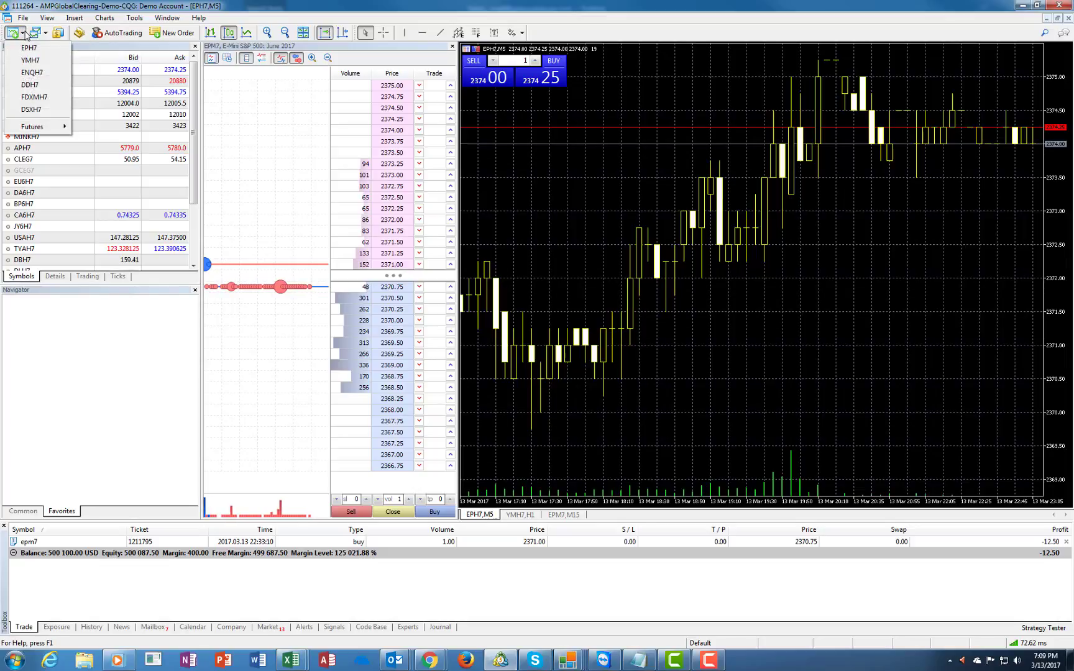
click(23, 34)
click(23, 35)
click(23, 17)
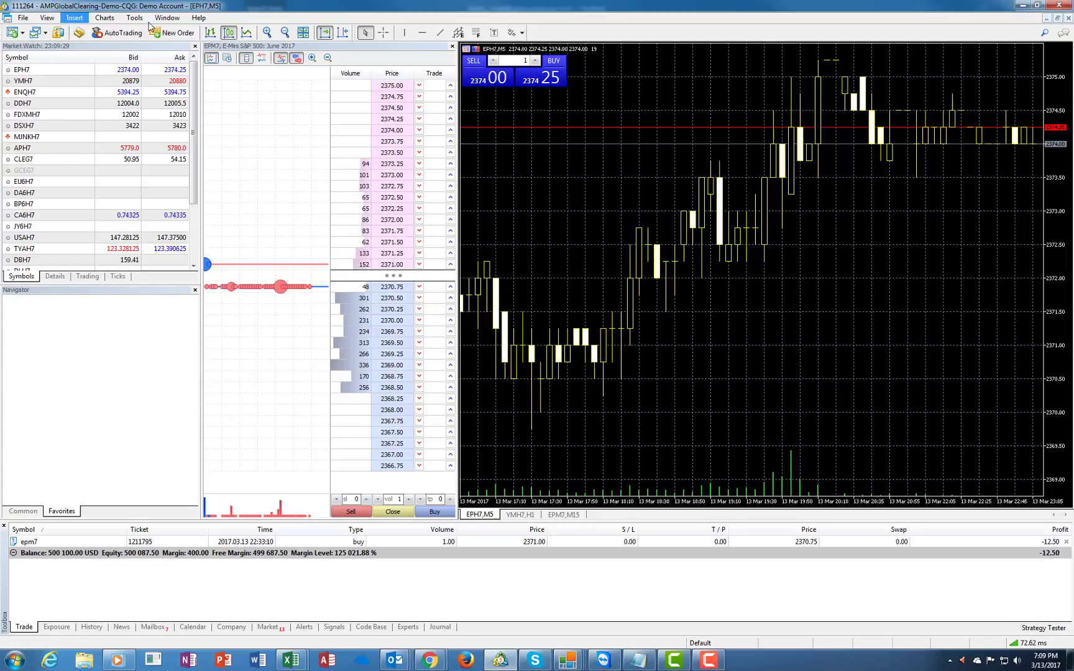
click(134, 18)
click(420, 17)
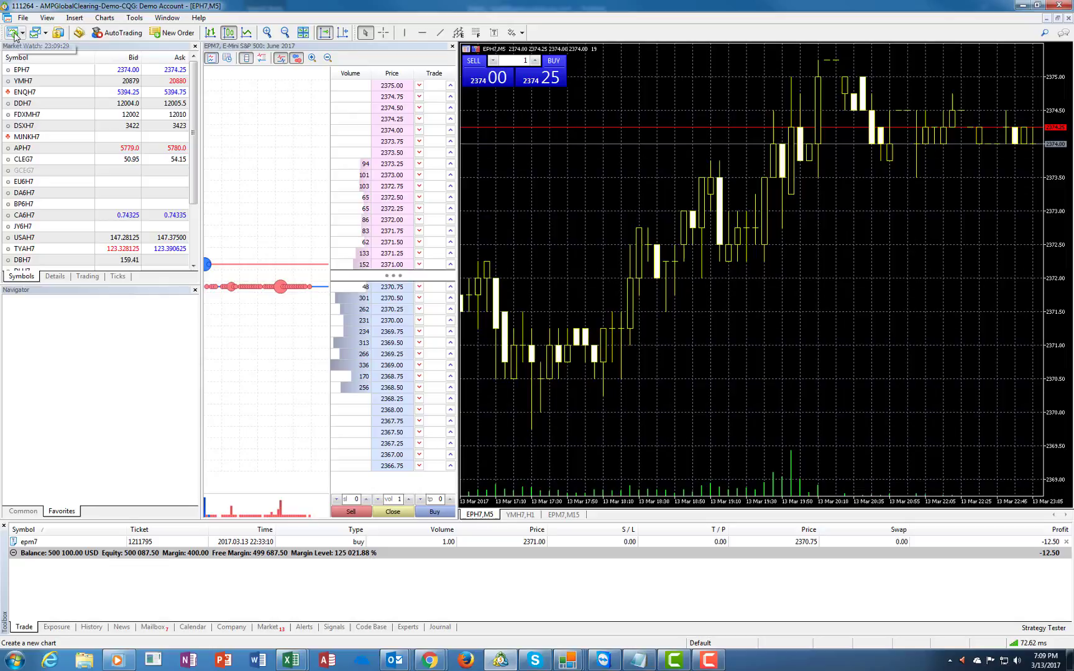
Step: Tick Timeframes in the toolbar context menu to show the M1–MN period buttons
right_click(13, 35)
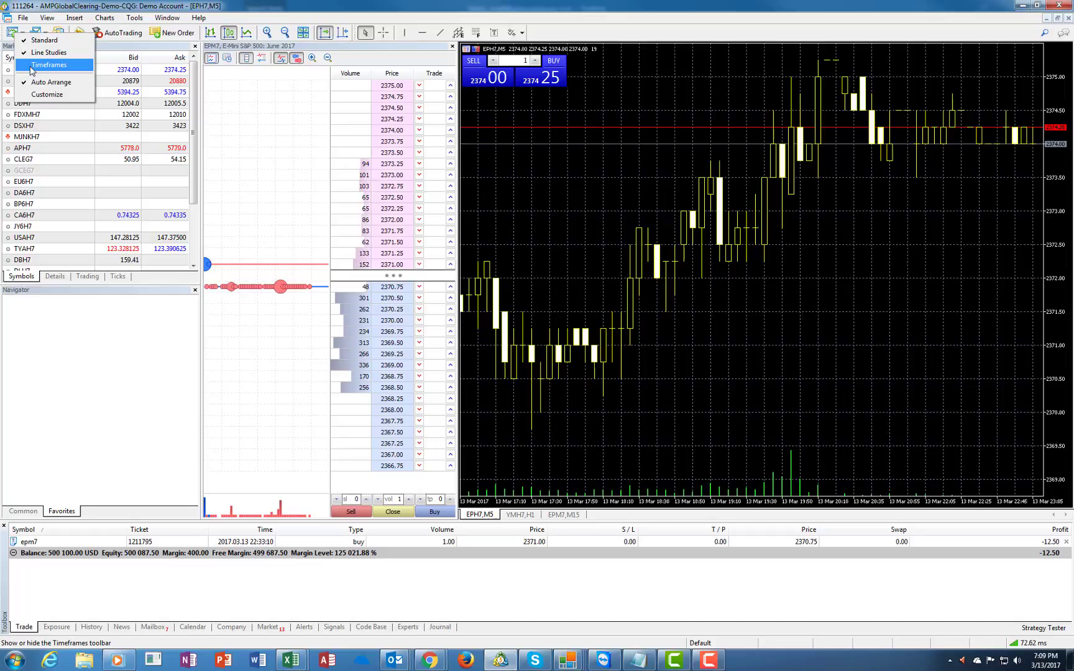
click(30, 68)
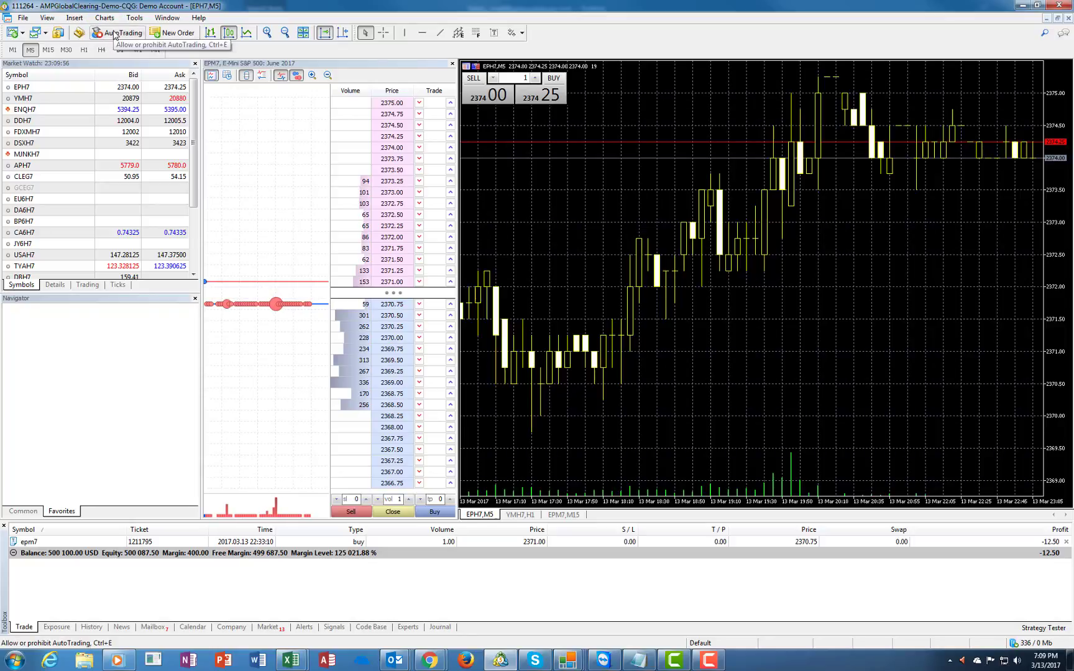
Step: Remove the AutoTrading and MetaEditor buttons from the standard toolbar in Customize, then close it
right_click(115, 35)
click(131, 93)
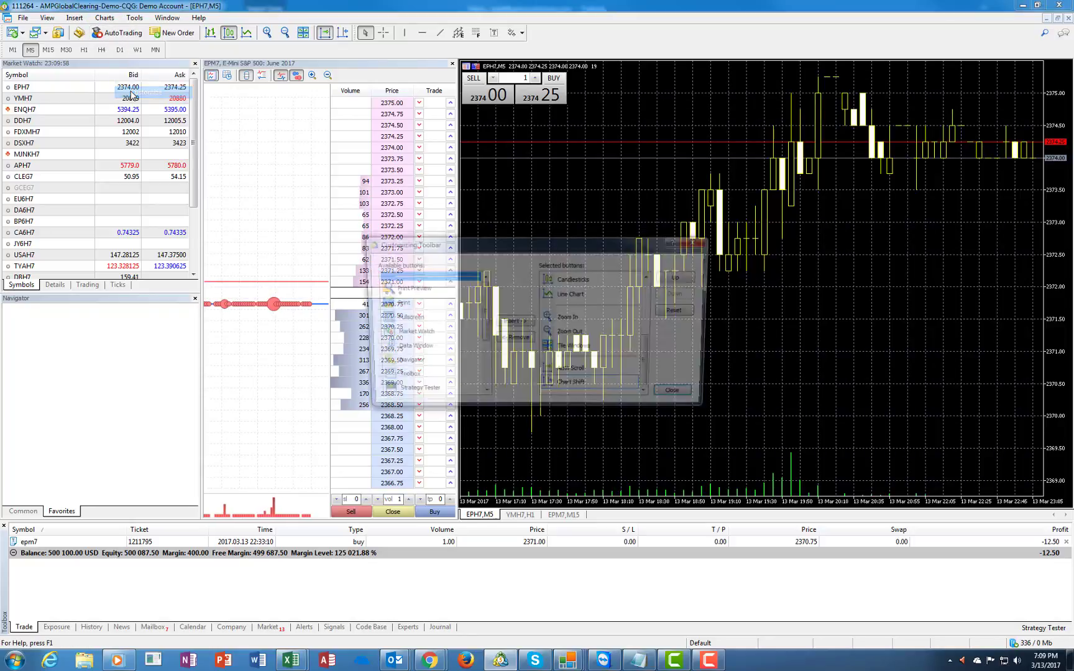
drag(651, 386, 653, 342)
click(575, 303)
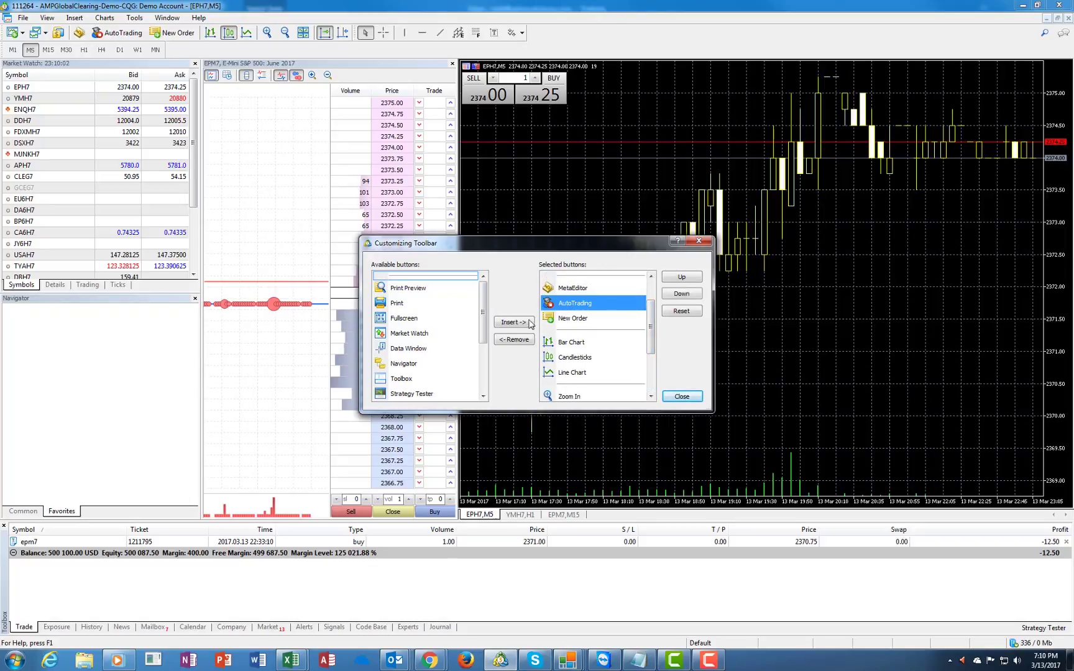
click(509, 341)
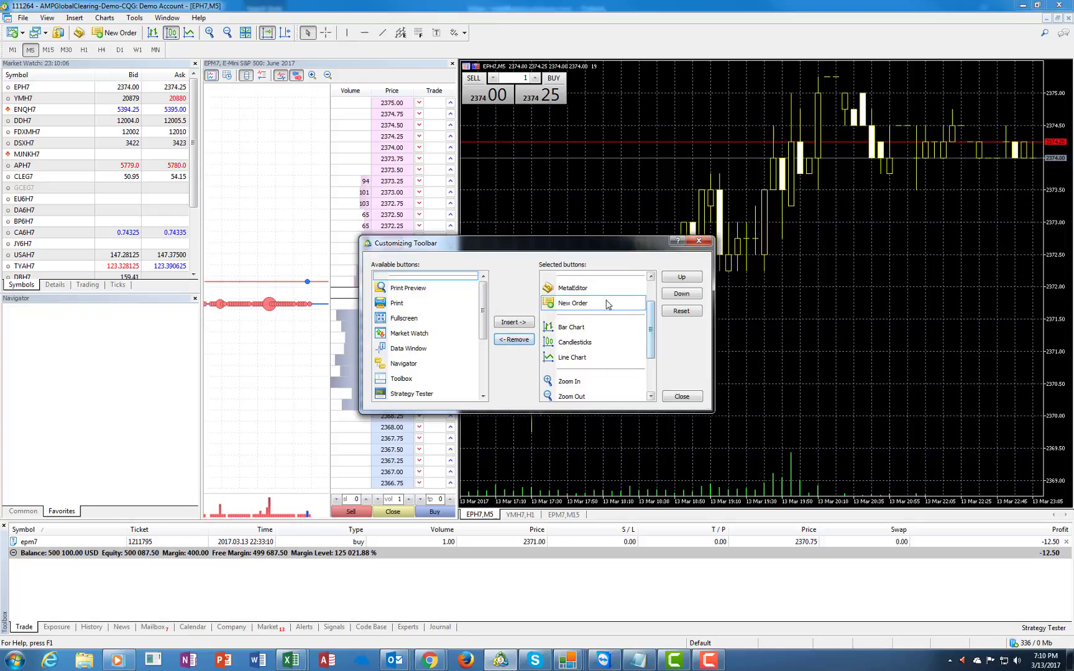
click(582, 289)
click(506, 341)
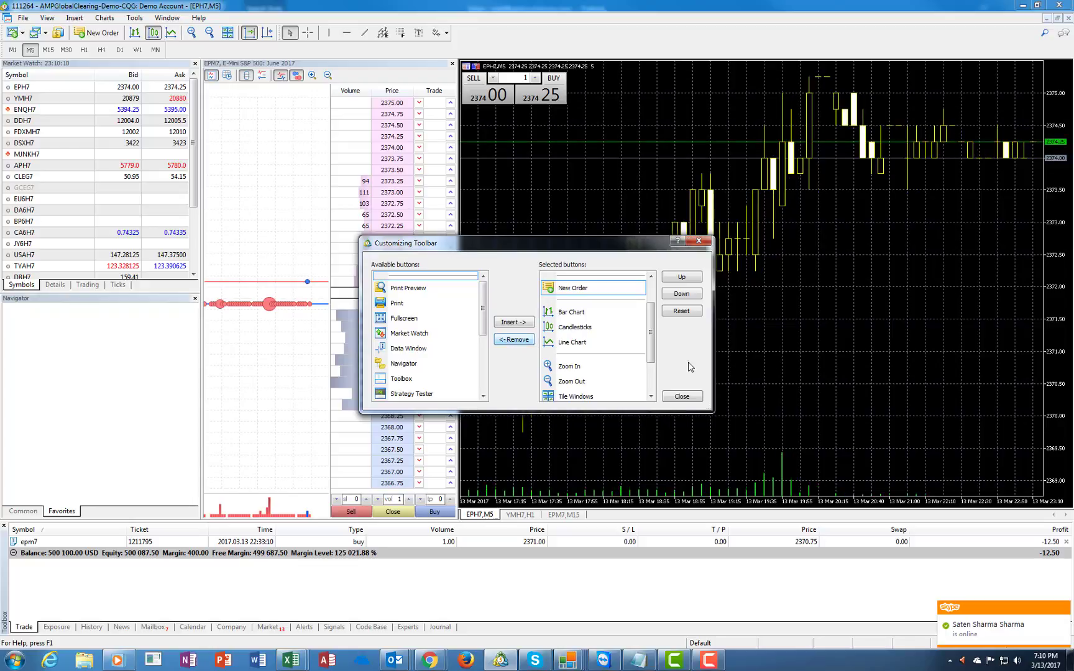
scroll(648, 390, down, 1)
drag(648, 385, 651, 295)
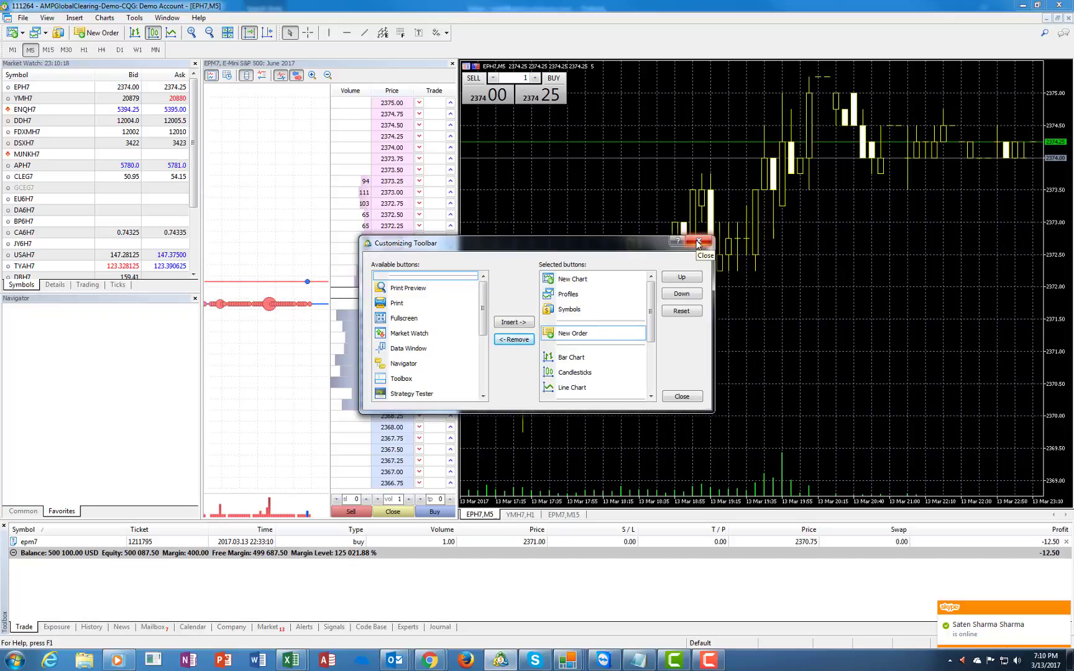
click(697, 242)
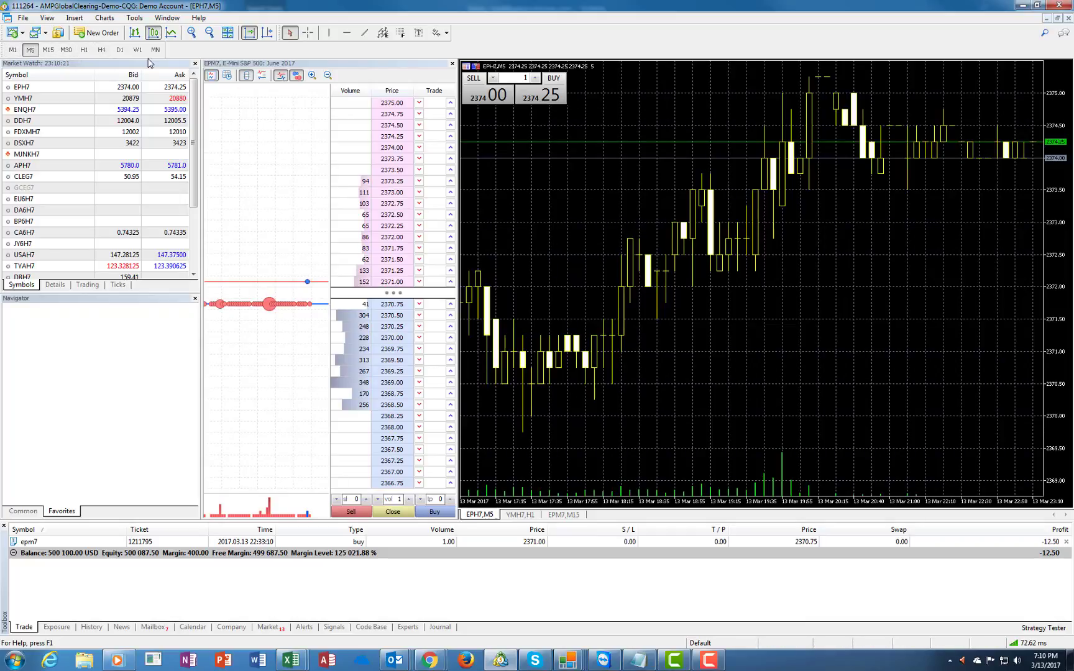
Step: Switch the chart to M30 and add 2 Minutes to the Timeframes toolbar
click(47, 51)
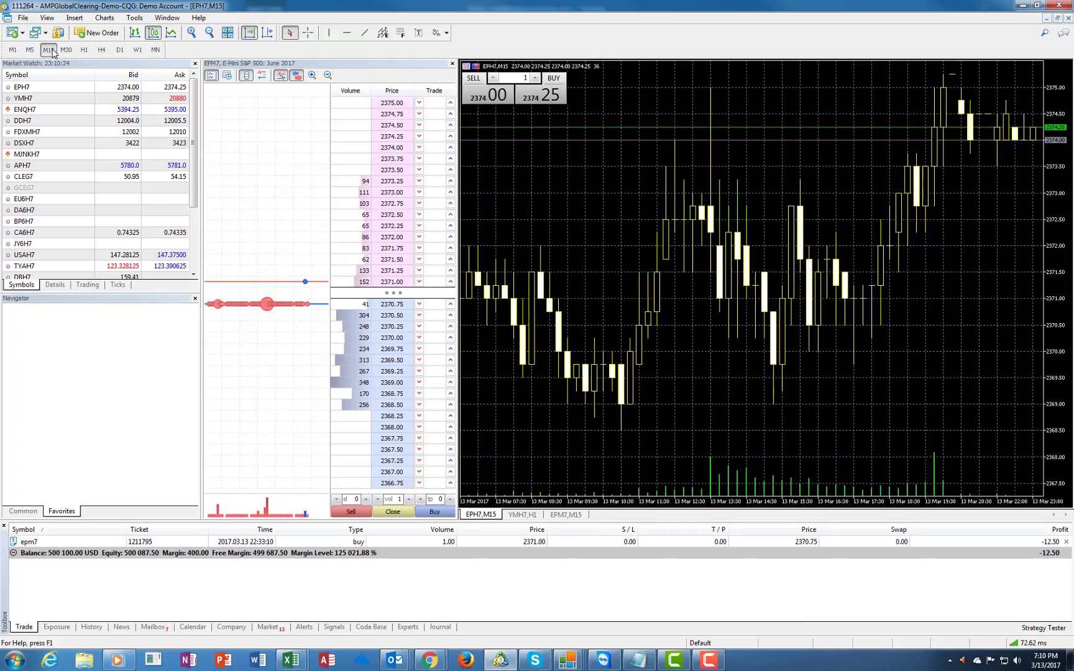
click(66, 49)
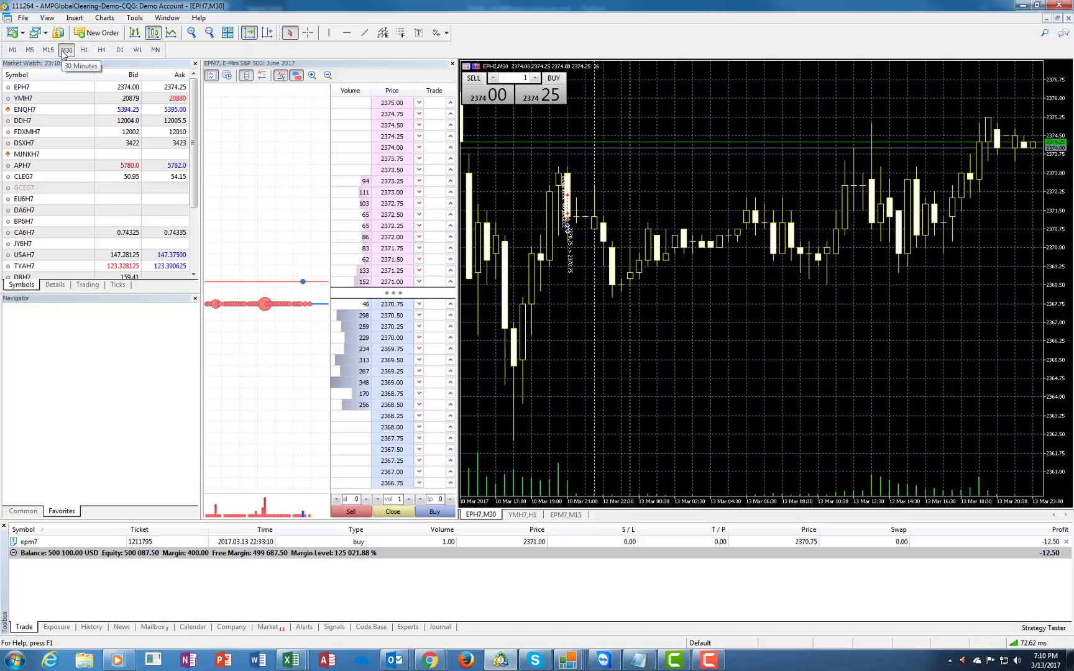
right_click(15, 50)
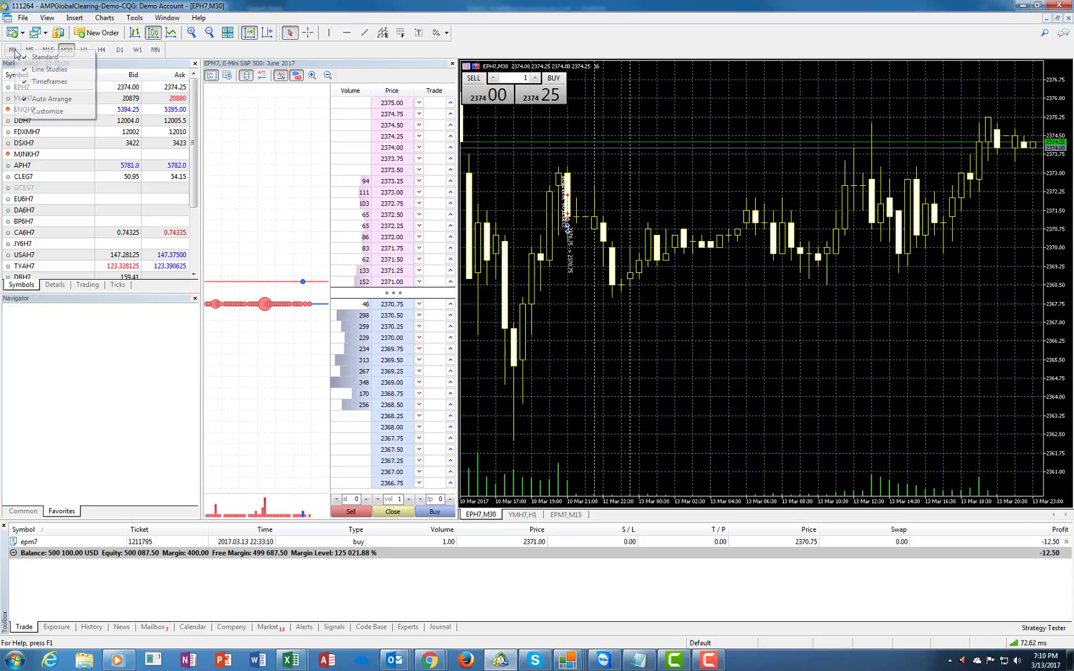
click(56, 118)
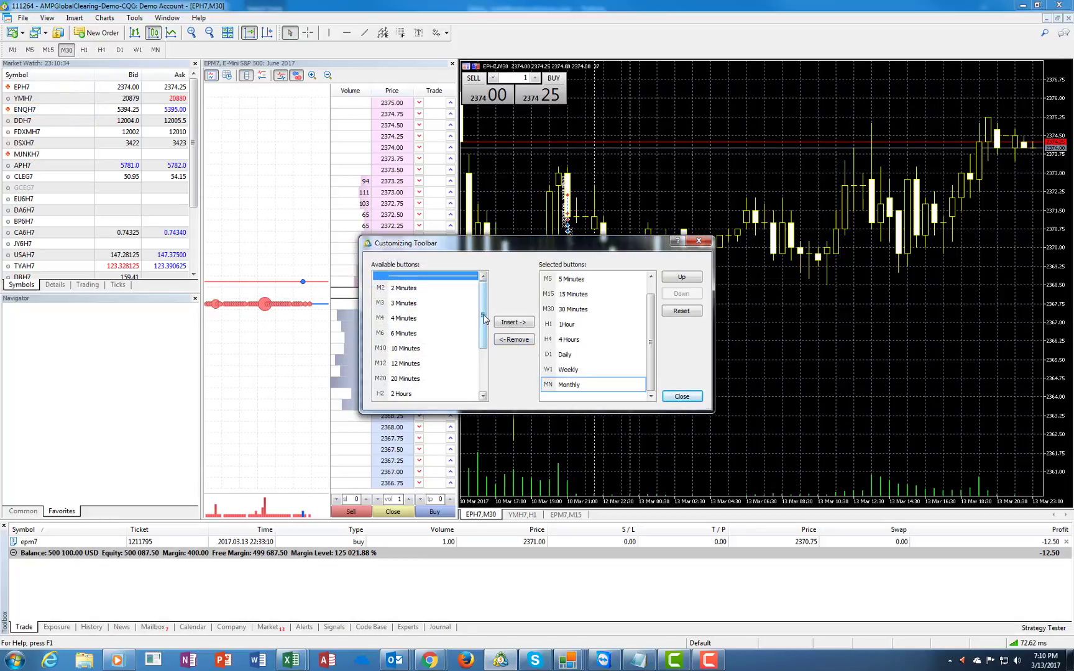
mouse_move(485, 319)
mouse_down()
mouse_move(476, 372)
mouse_move(483, 314)
mouse_up()
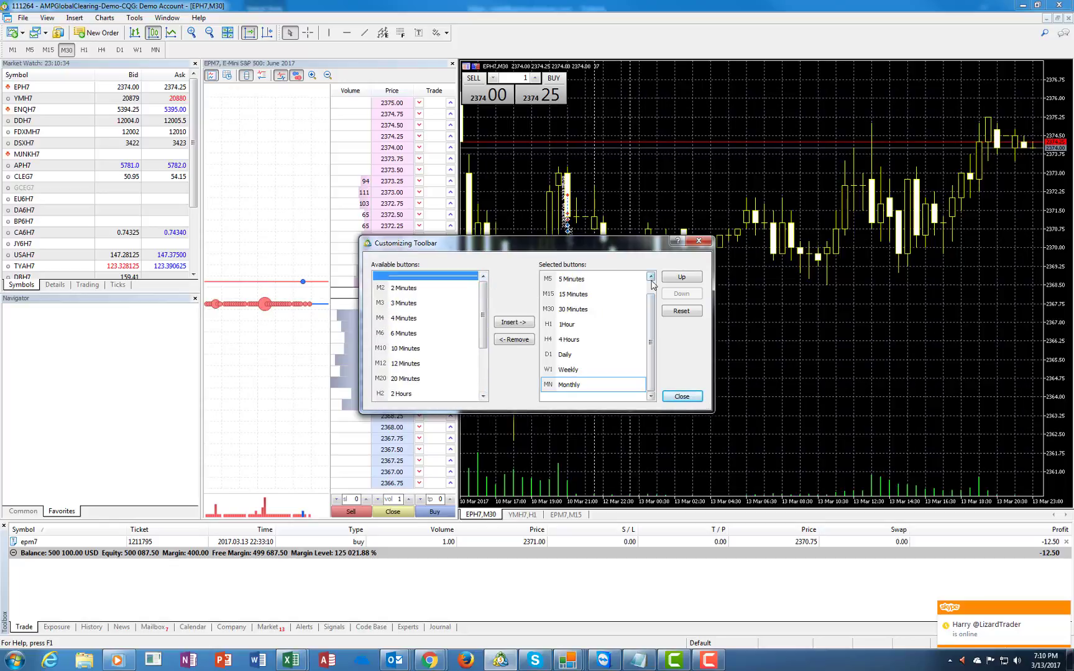
drag(651, 305, 652, 291)
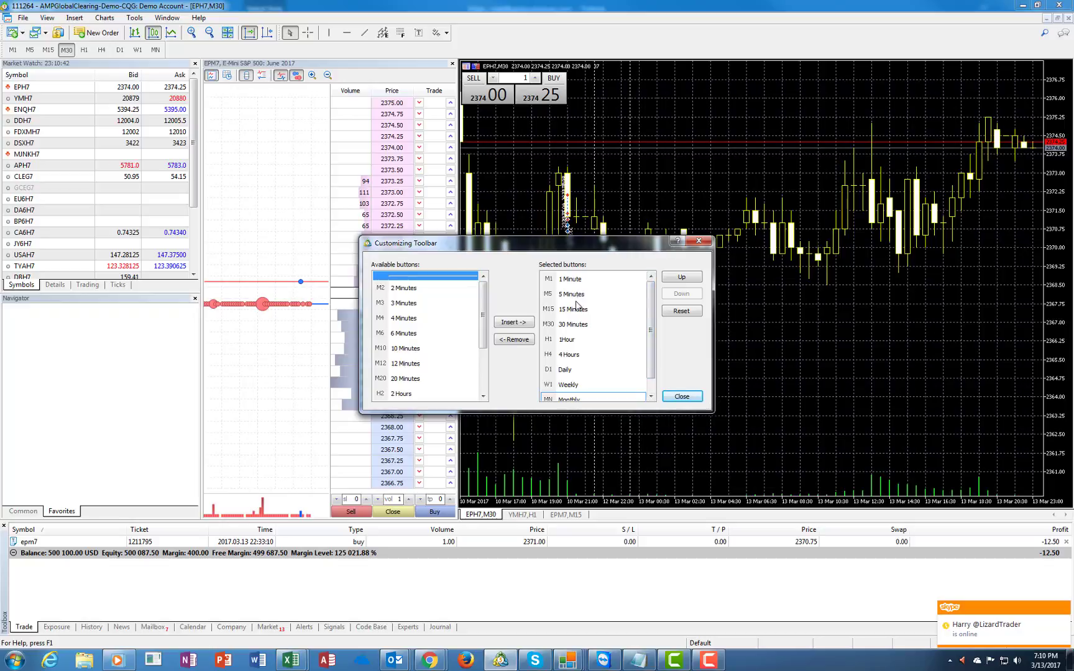
scroll(646, 366, down, 1)
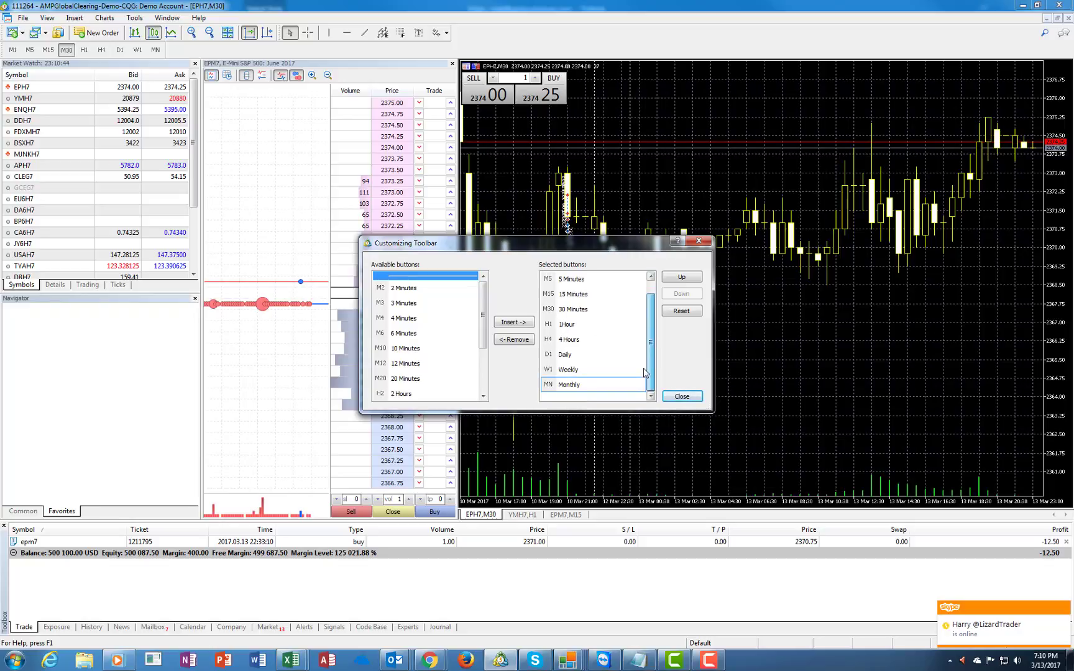
click(410, 289)
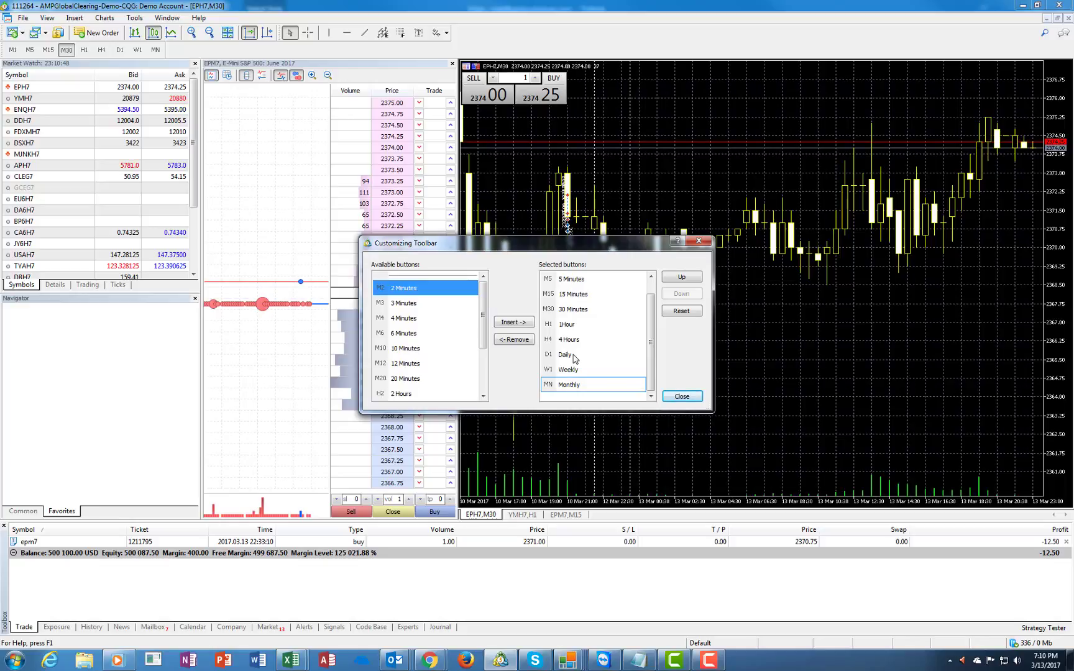
click(510, 322)
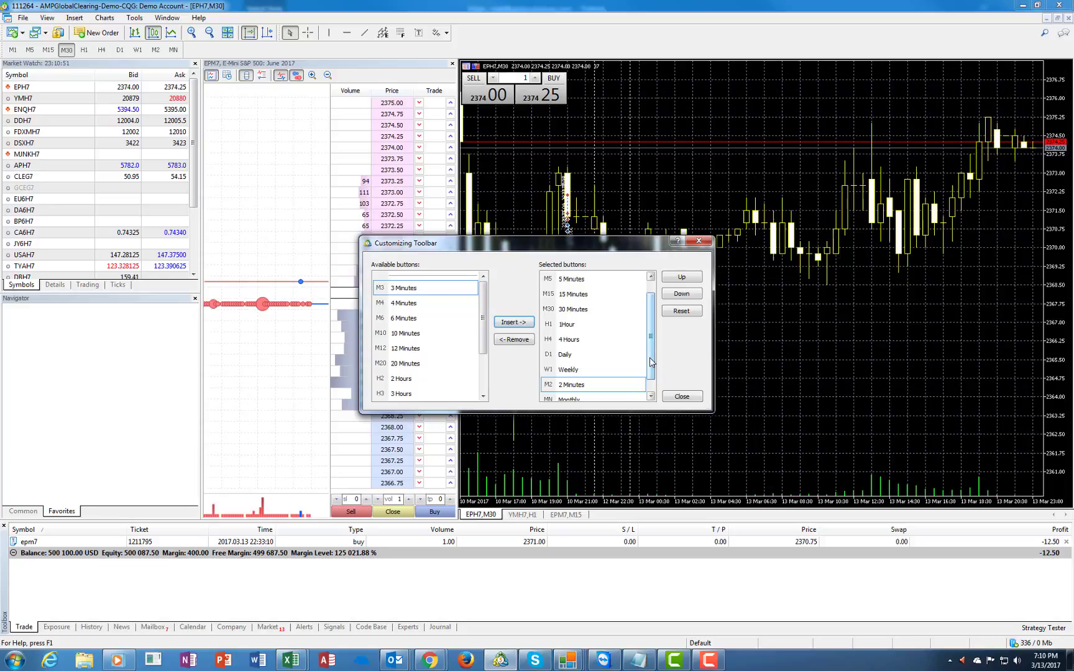
Step: Move M2 up past W1, D1, H4, H1, M30 and M15 so it sits before M5
drag(649, 363, 649, 366)
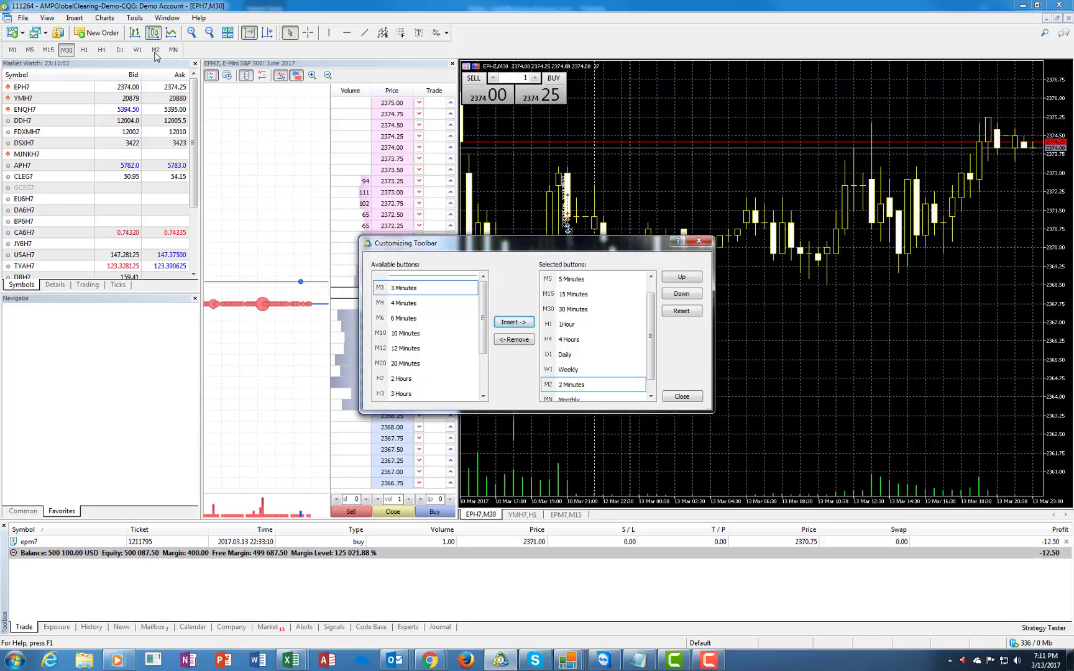
click(682, 278)
click(696, 280)
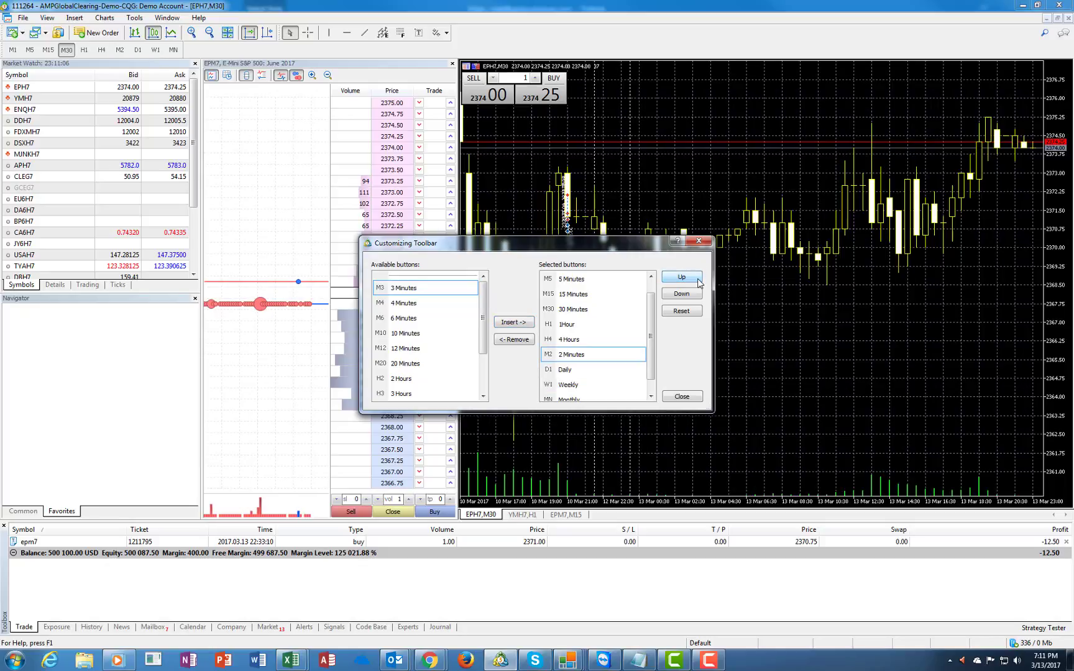
click(697, 280)
click(698, 283)
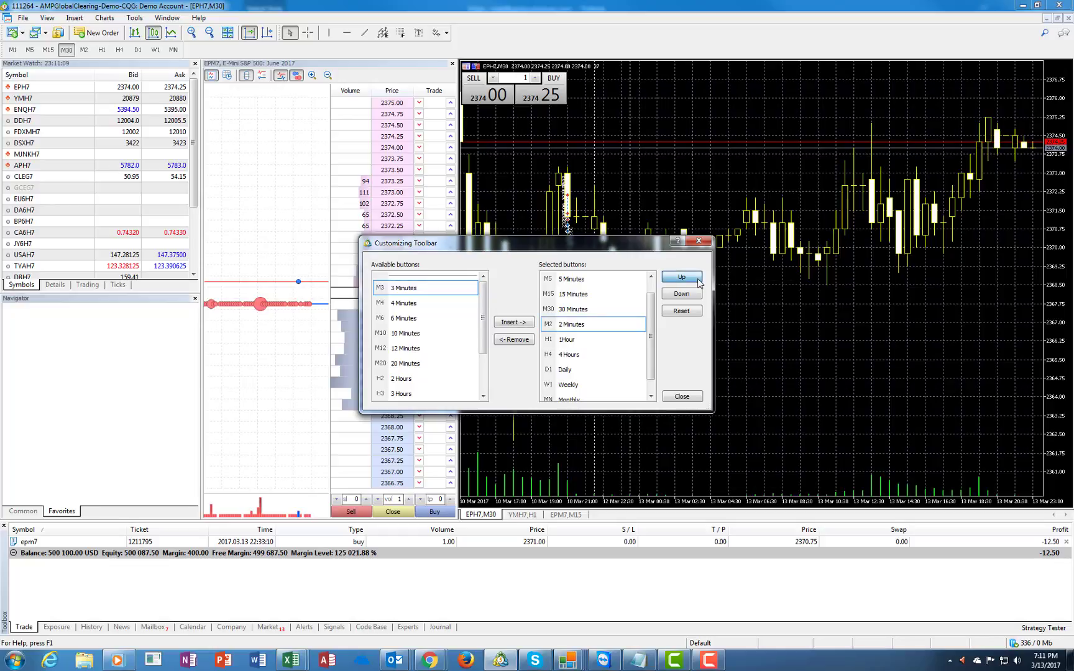
click(698, 283)
click(698, 283)
click(698, 282)
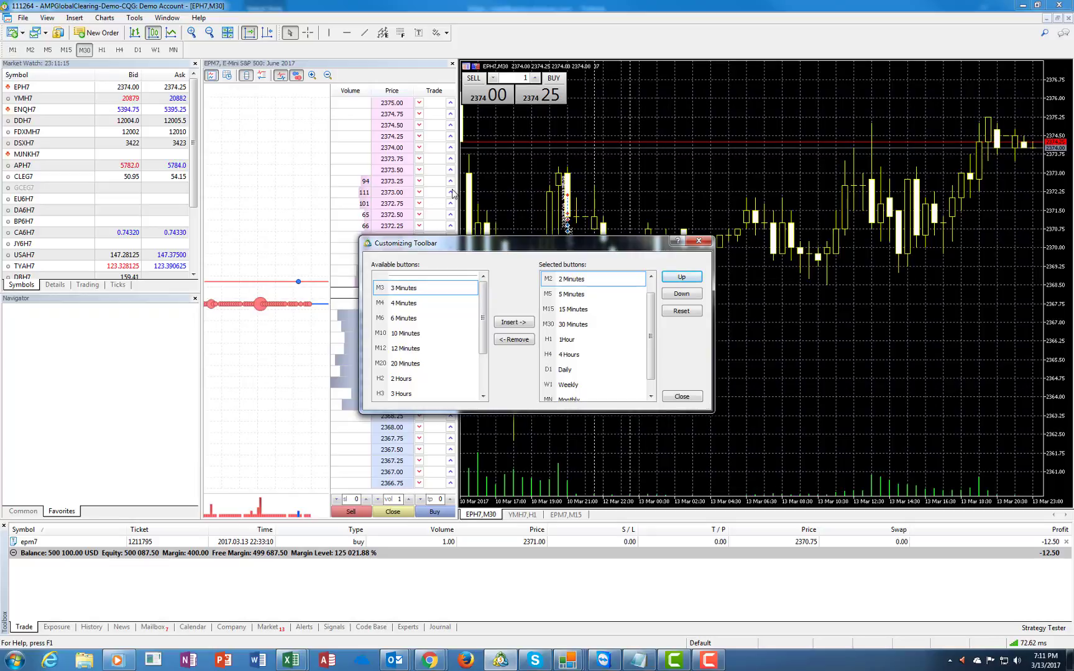
click(683, 399)
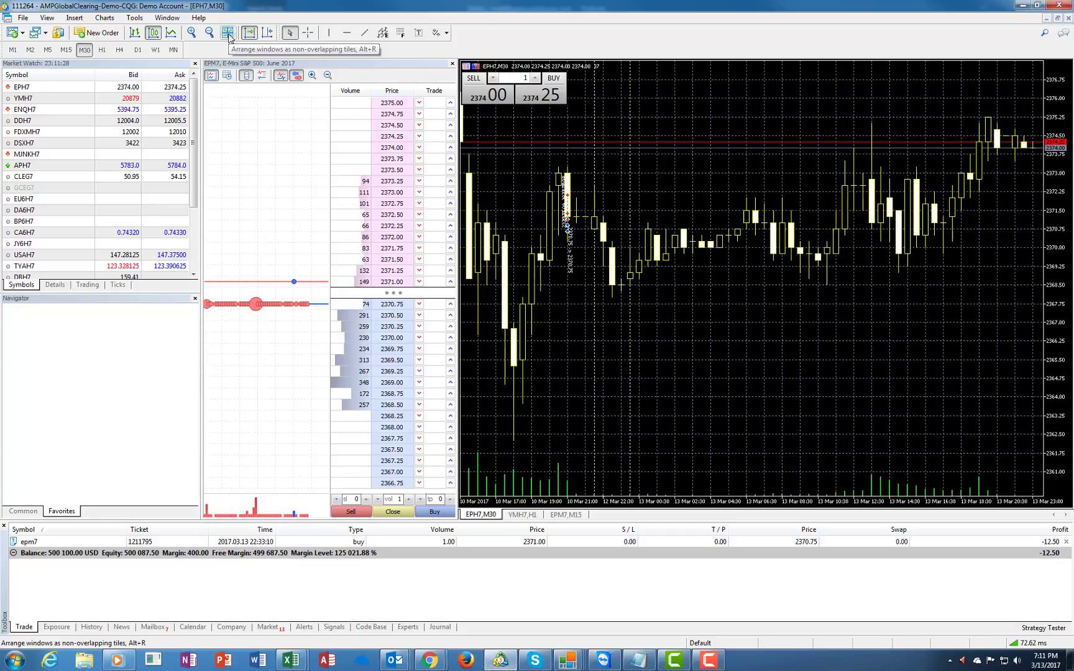
Step: Remove New Order from the standard toolbar's selected buttons and close Customizing
right_click(229, 36)
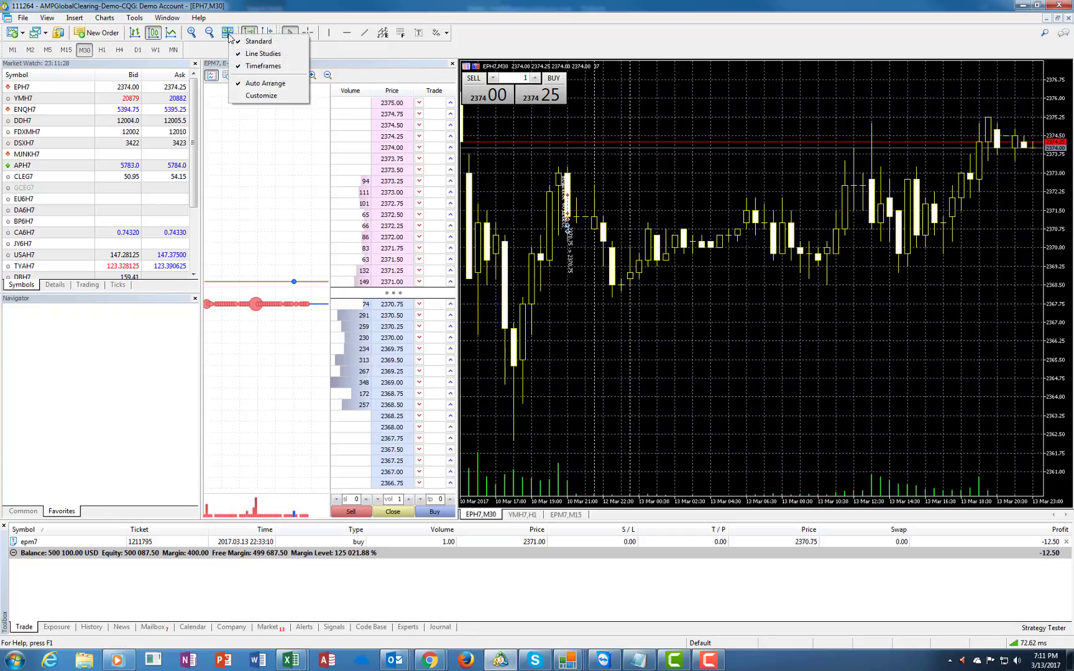
click(278, 98)
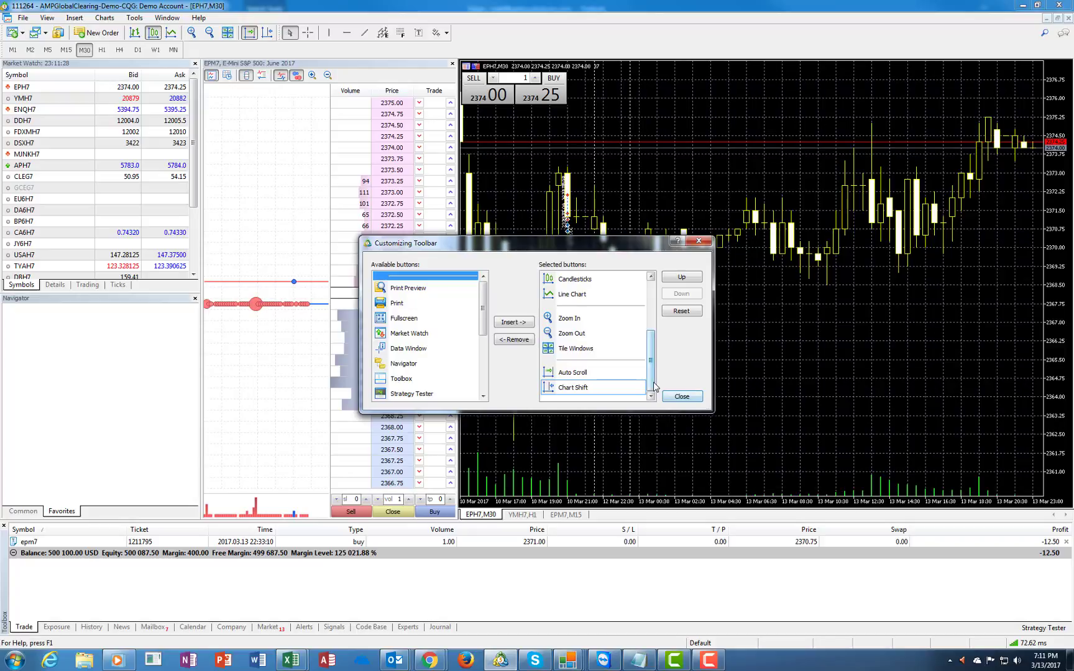
drag(654, 387, 655, 318)
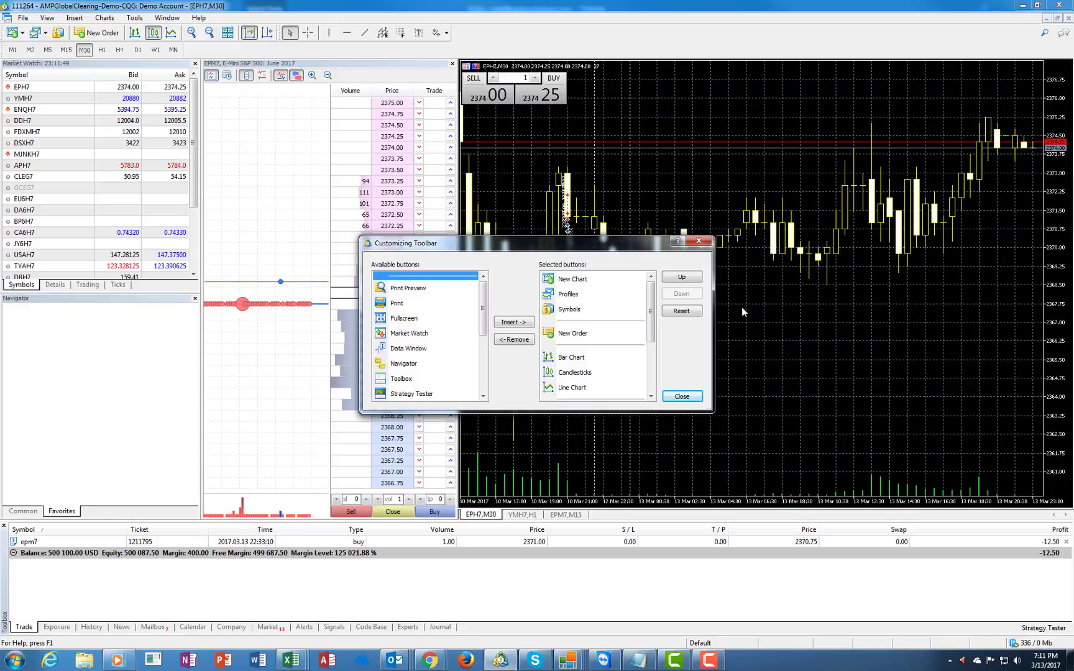
click(578, 334)
click(513, 340)
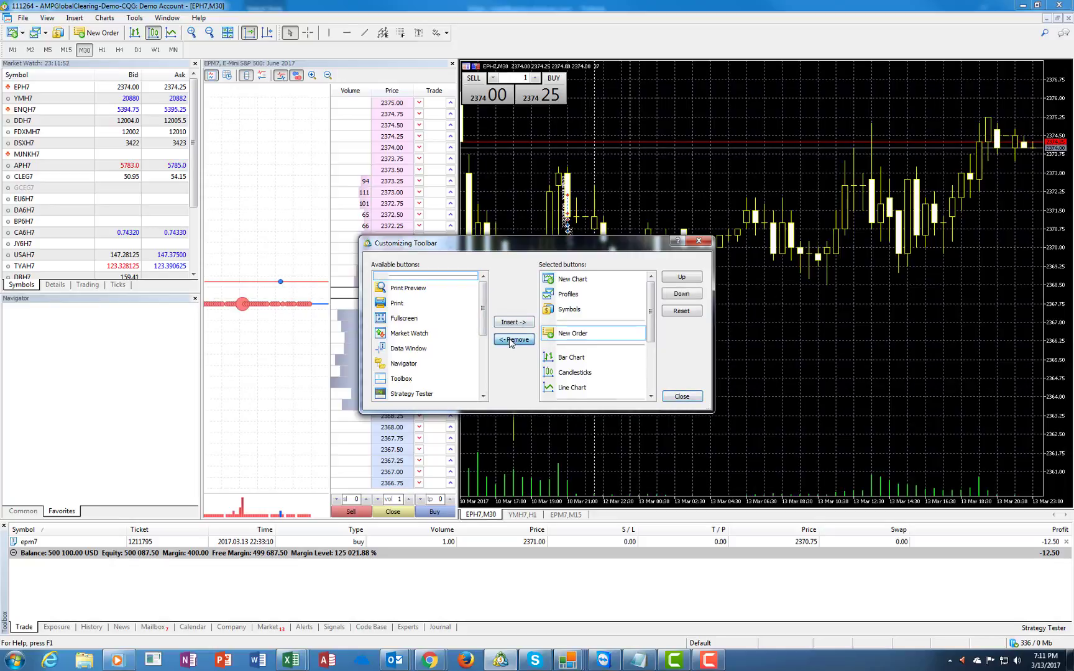
click(679, 396)
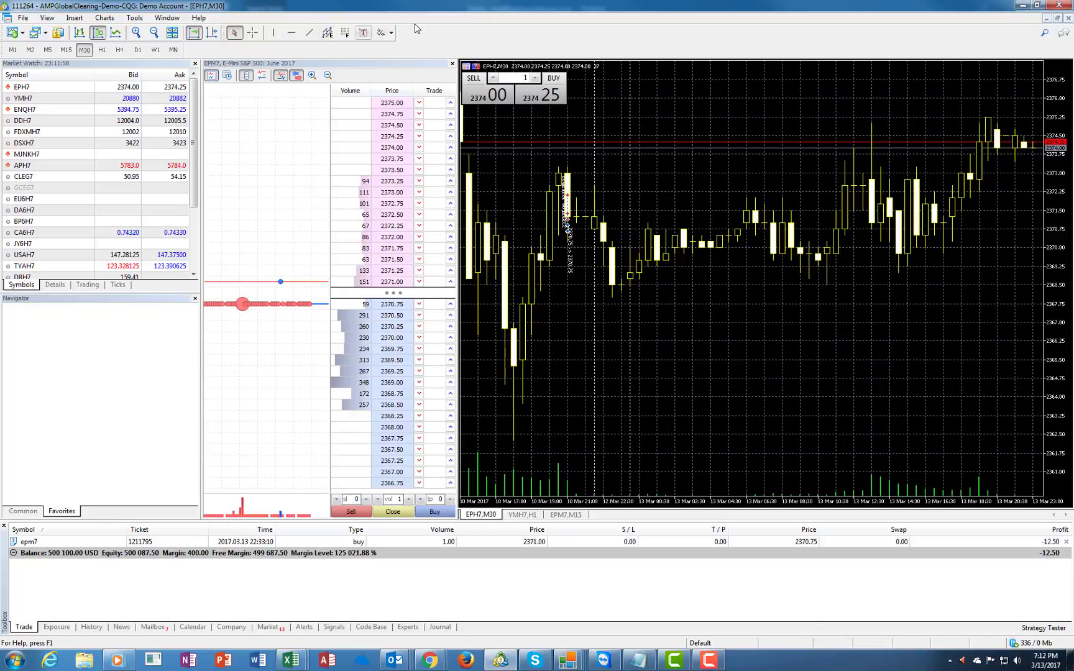
right_click(346, 36)
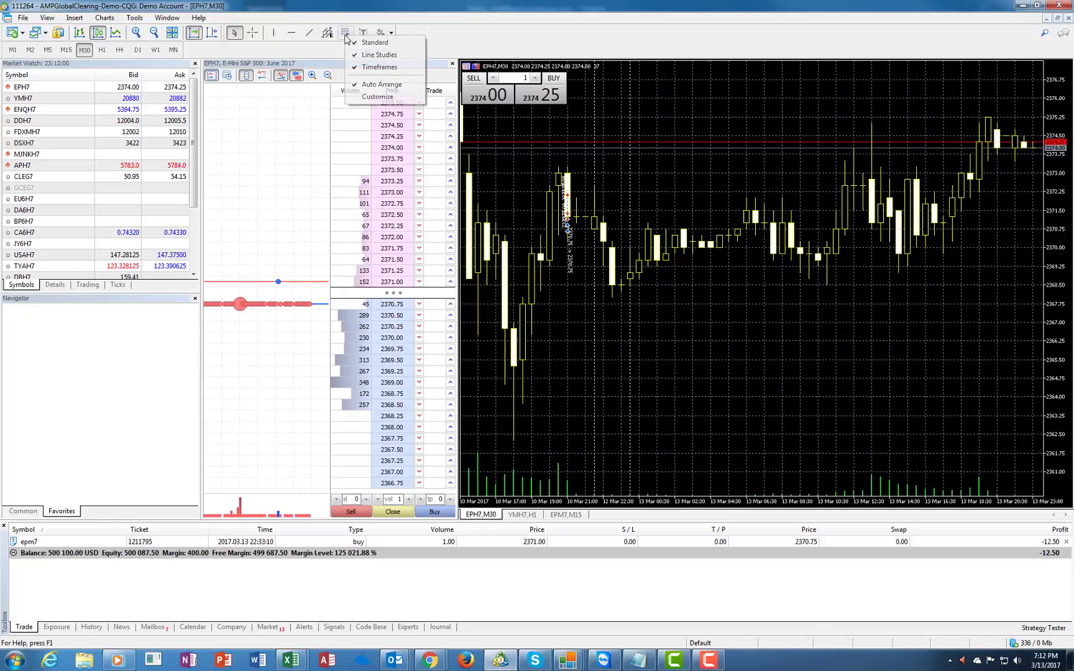
click(379, 98)
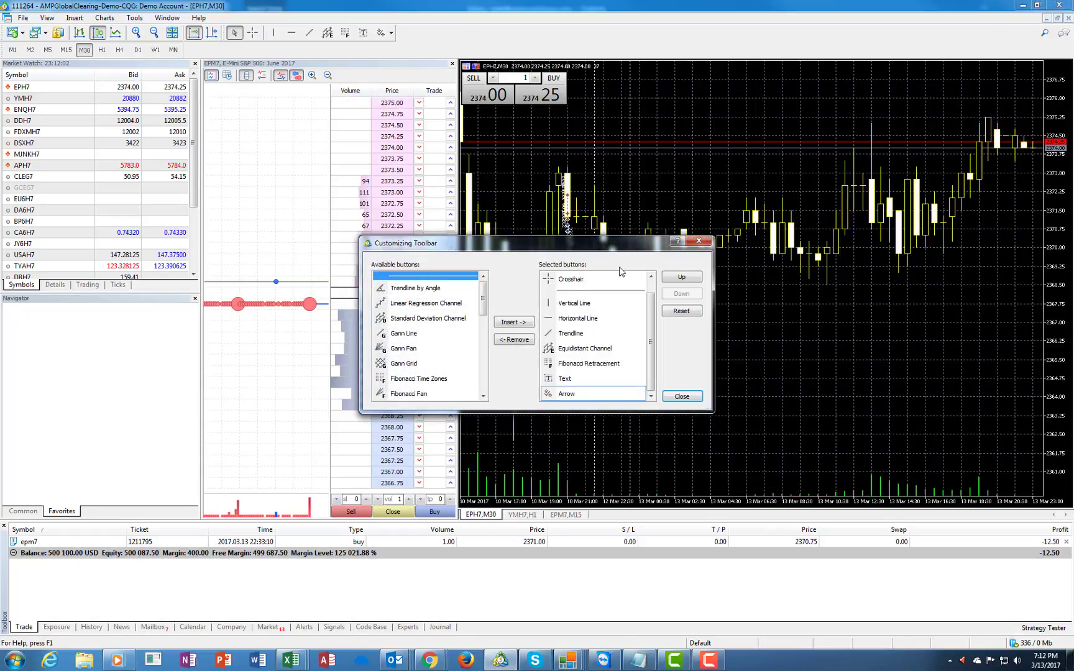
mouse_move(484, 302)
mouse_down()
mouse_move(482, 387)
mouse_move(489, 280)
mouse_up()
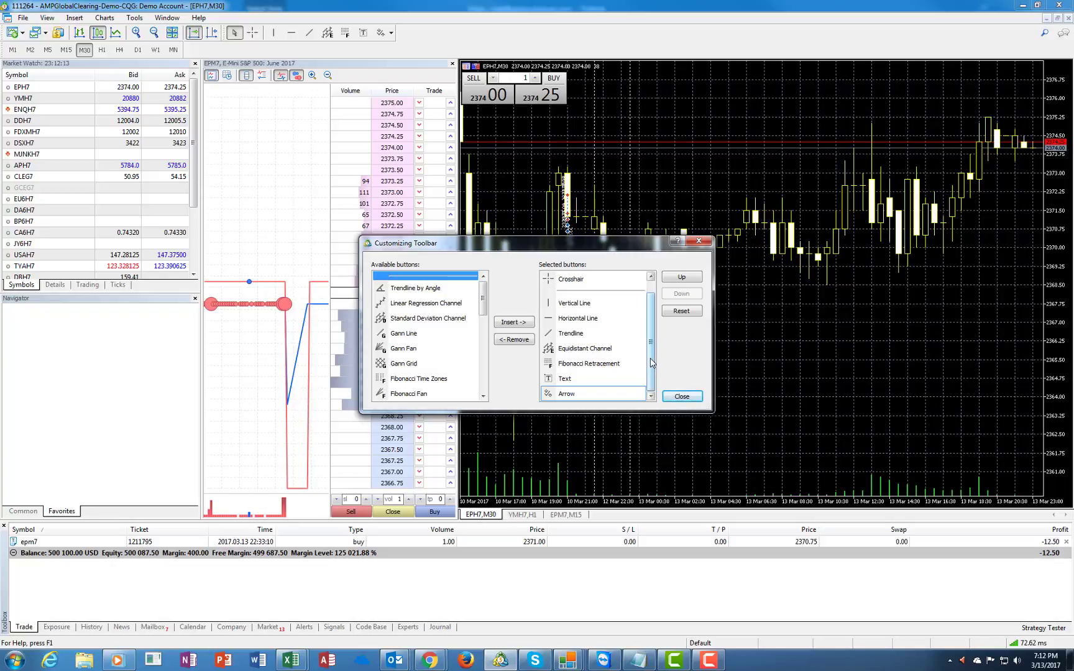
mouse_move(651, 341)
mouse_down()
mouse_move(652, 314)
mouse_move(652, 352)
mouse_up()
click(652, 396)
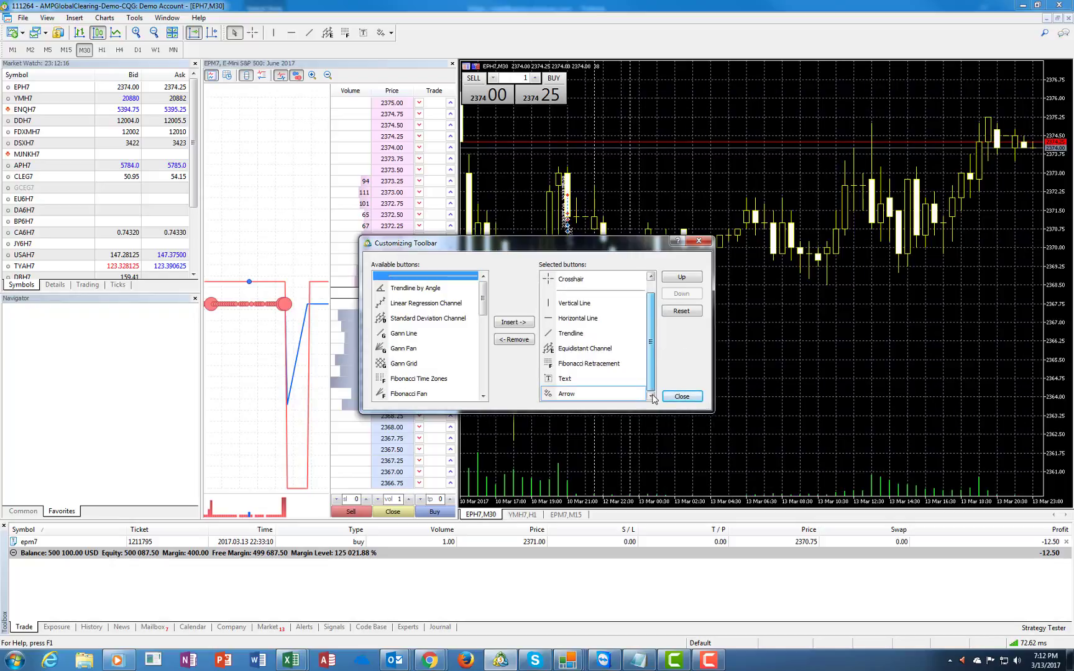
click(682, 396)
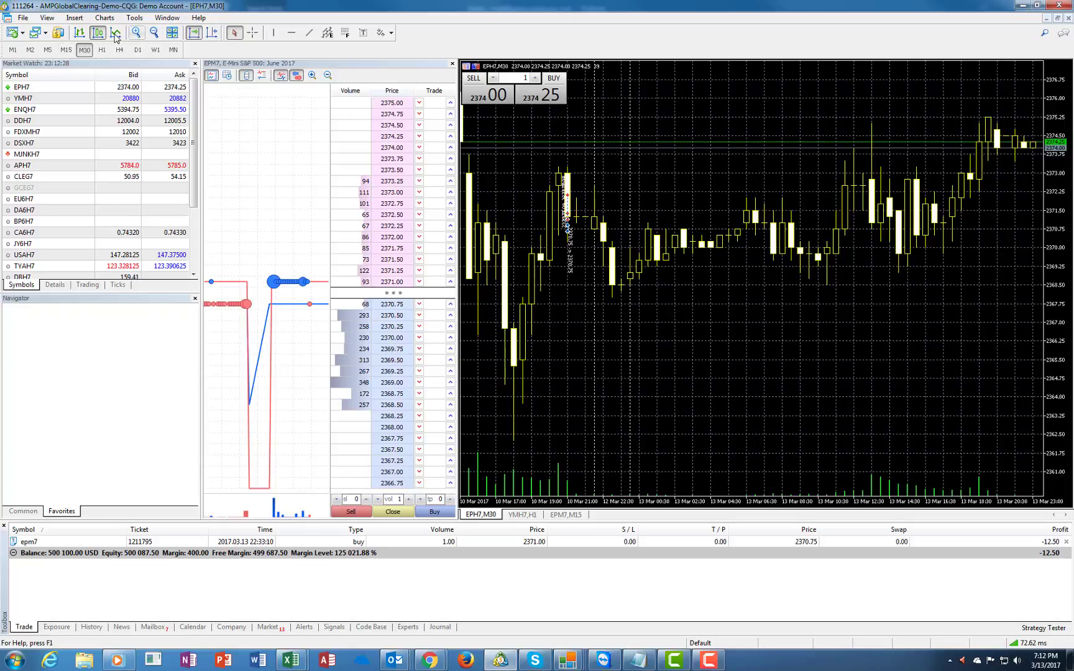
Step: Reset the standard toolbar to its defaults, restoring AutoTrading and New Order
right_click(116, 38)
click(139, 99)
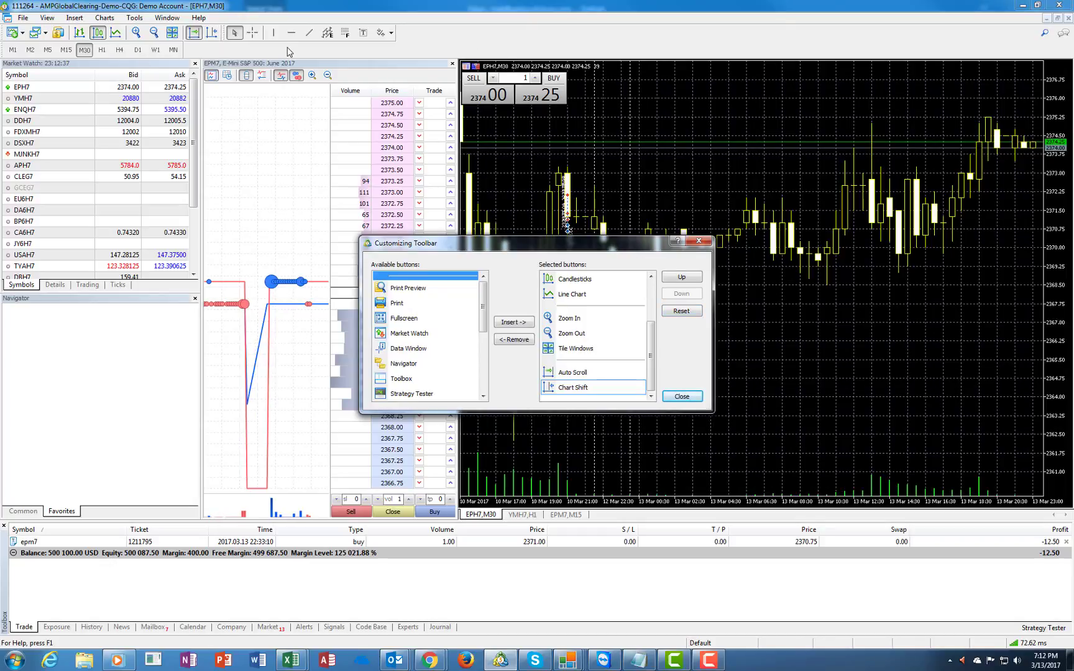
click(691, 312)
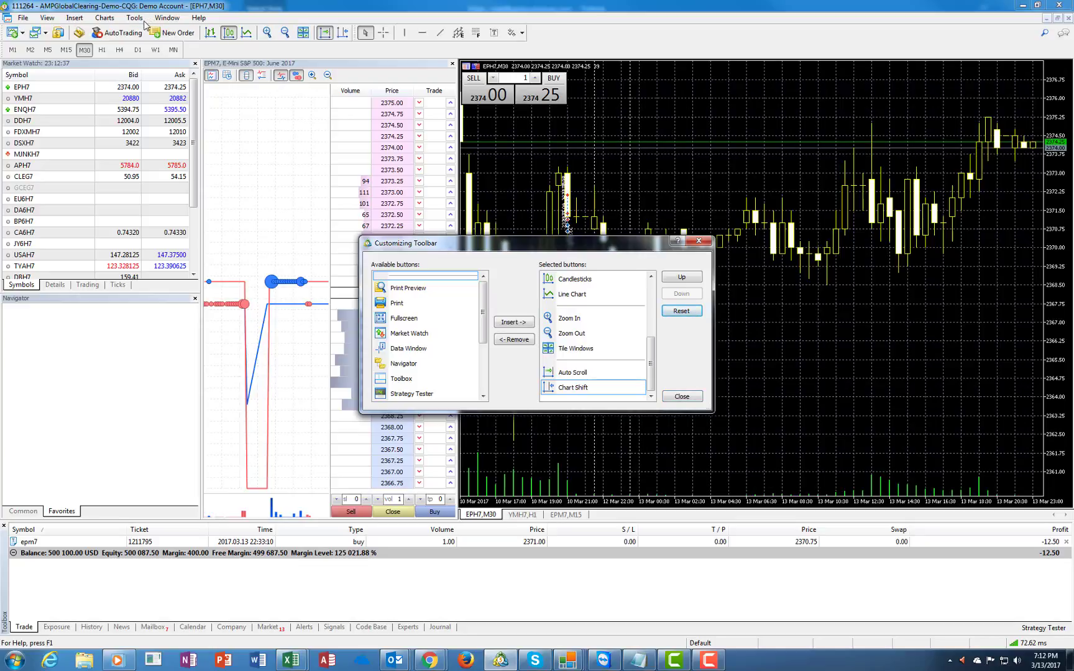
click(682, 397)
Step: Reset the Timeframes toolbar to its defaults, dropping M2
right_click(11, 50)
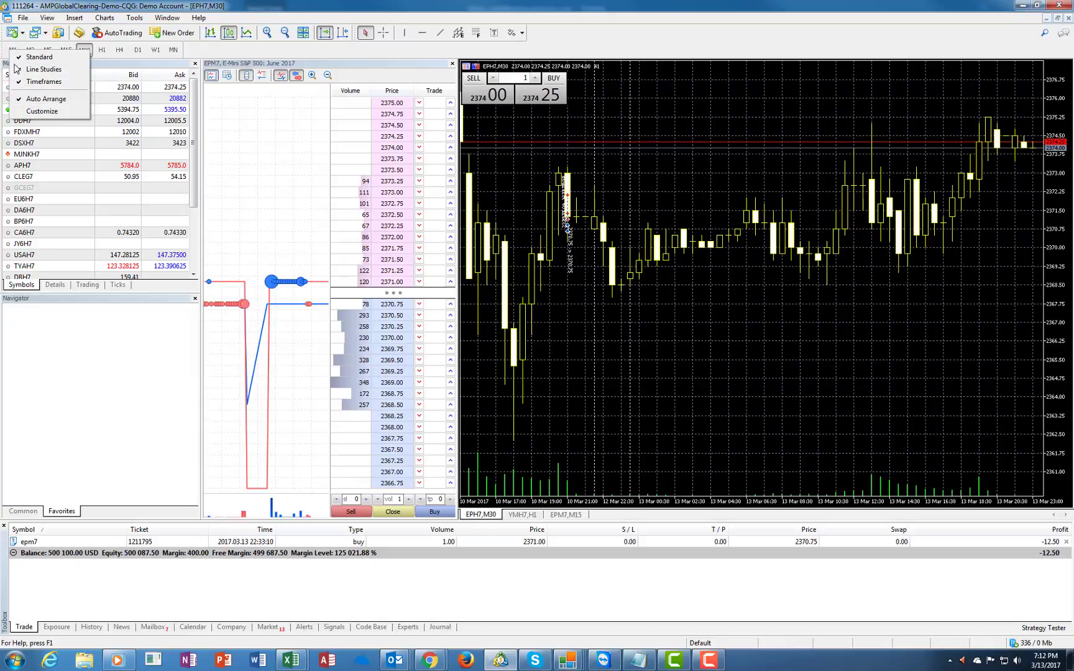
click(28, 110)
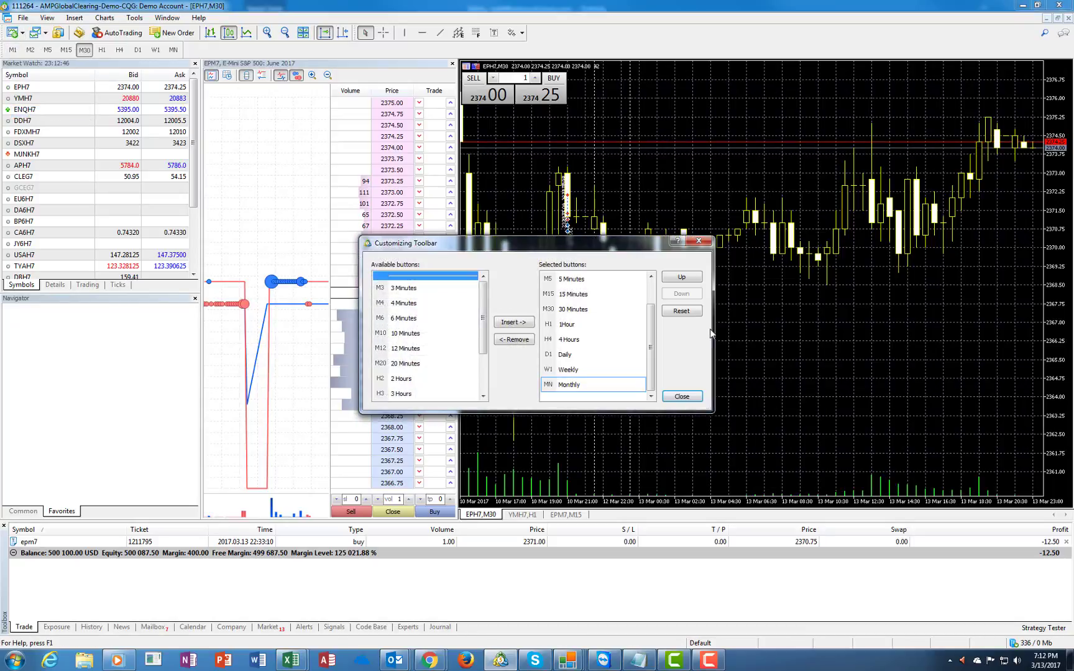
click(682, 311)
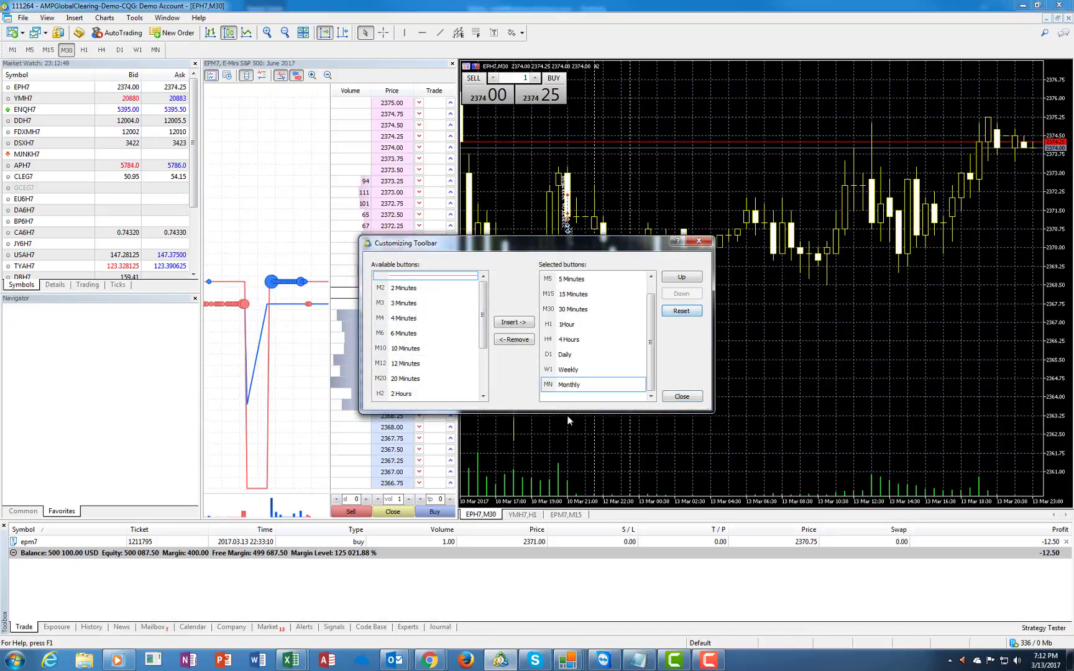
click(678, 398)
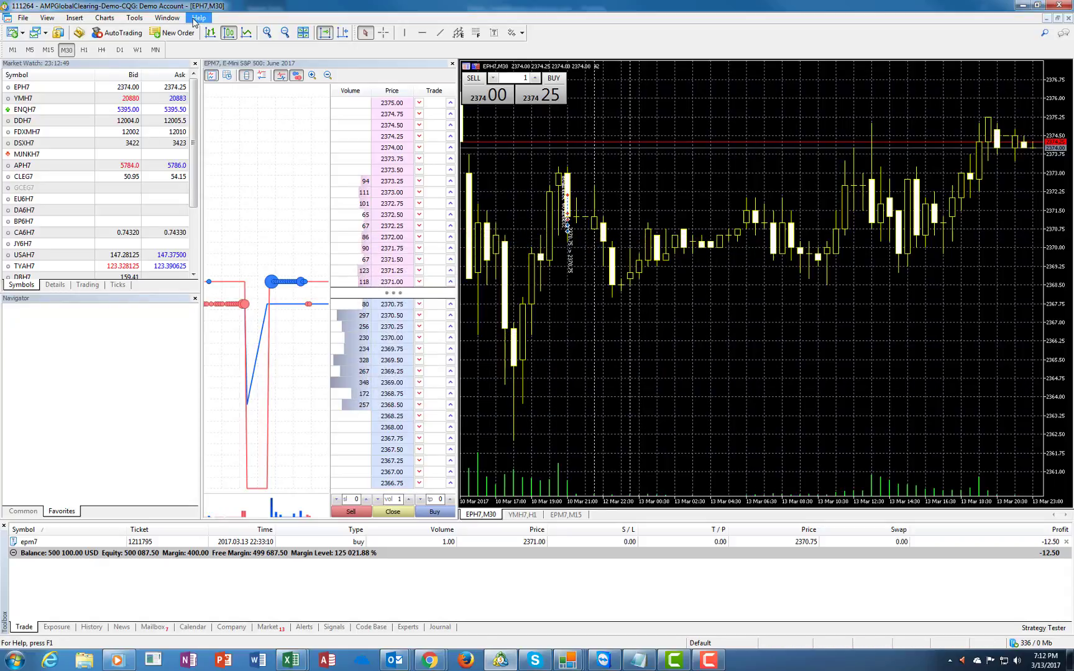